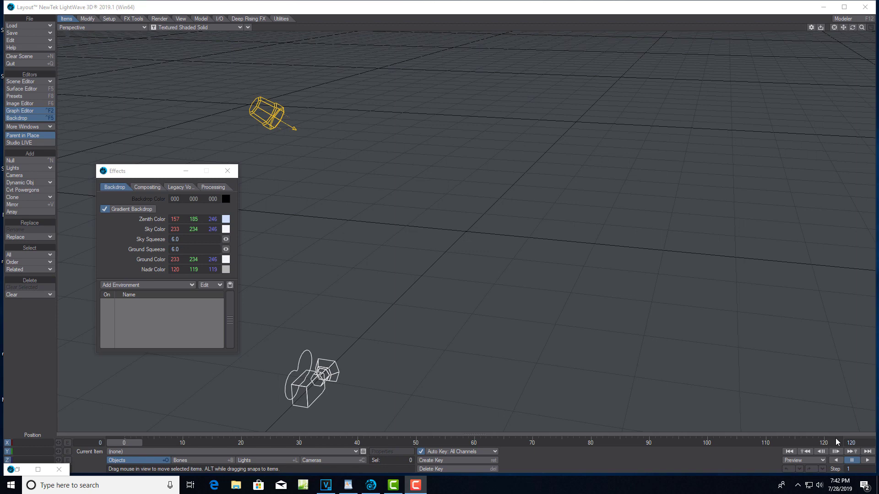
# Close the Effects window showing Gradient Backdrop, leaving the light and camera in the perspective view.
pyautogui.click(227, 171)
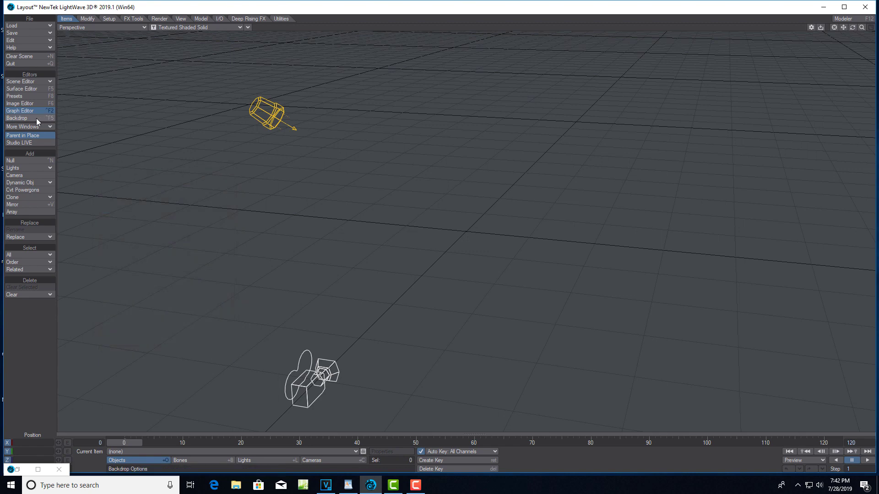
# Set the scene's end frame to 300.
pyautogui.doubleClick(850, 442)
pyautogui.write('300')
pyautogui.press('Return')
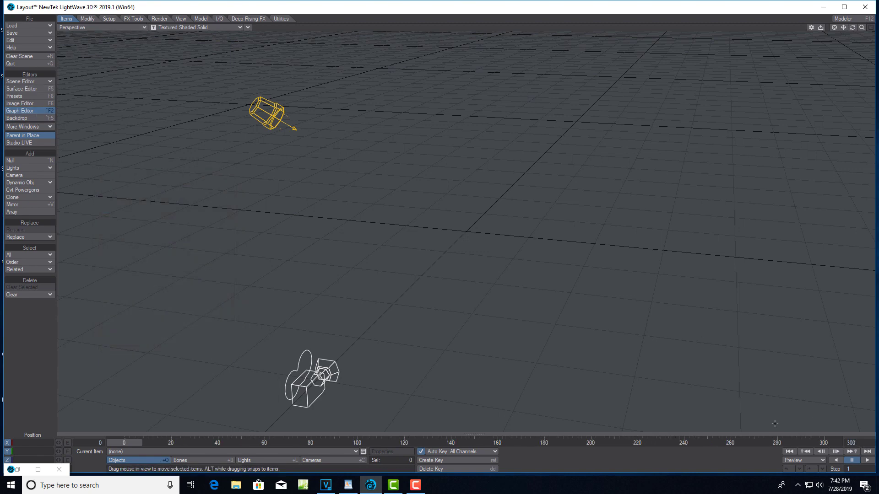
# Add a Textured Environment backdrop with Axis Y and open its Texture Editor.
pyautogui.click(32, 117)
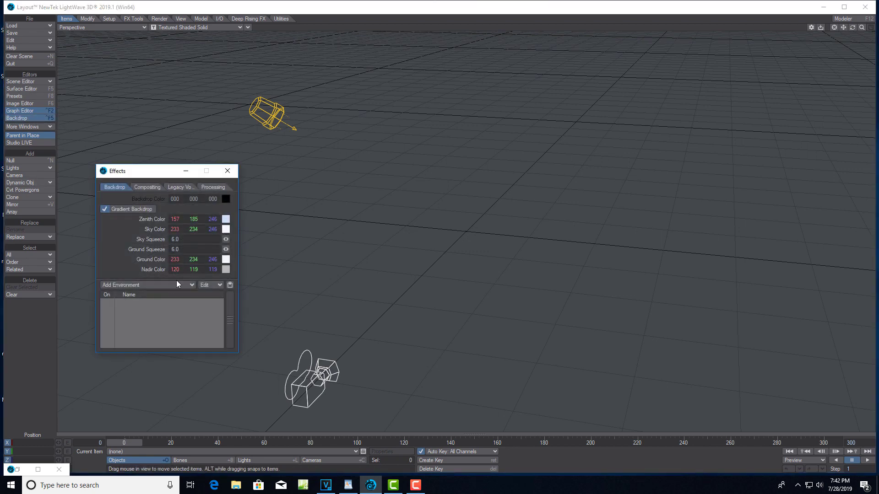
pyautogui.click(191, 285)
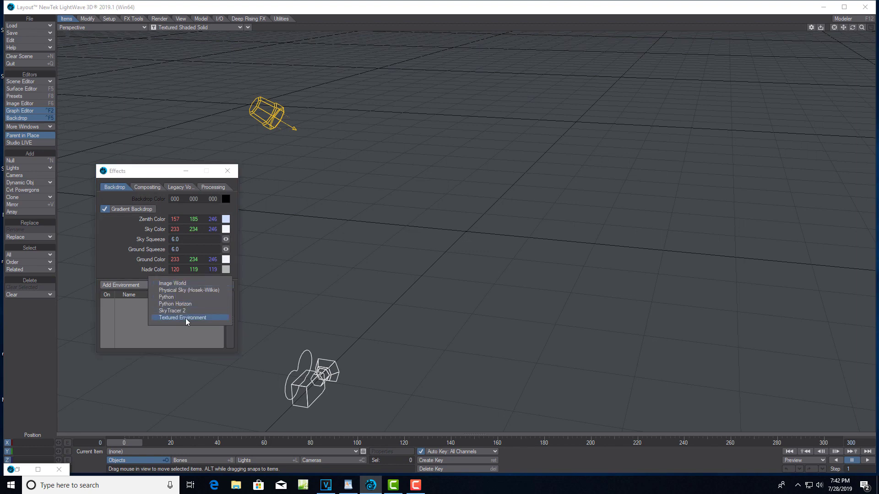
pyautogui.click(185, 318)
pyautogui.click(175, 301)
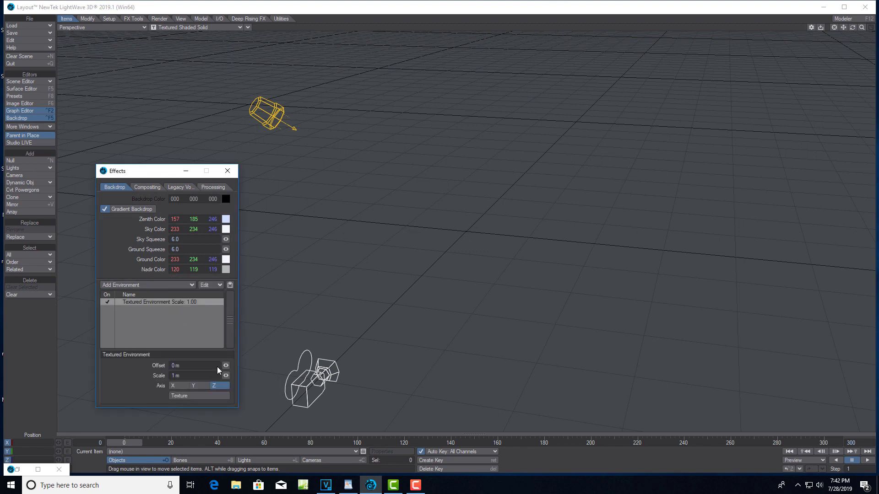
pyautogui.click(197, 386)
pyautogui.click(196, 397)
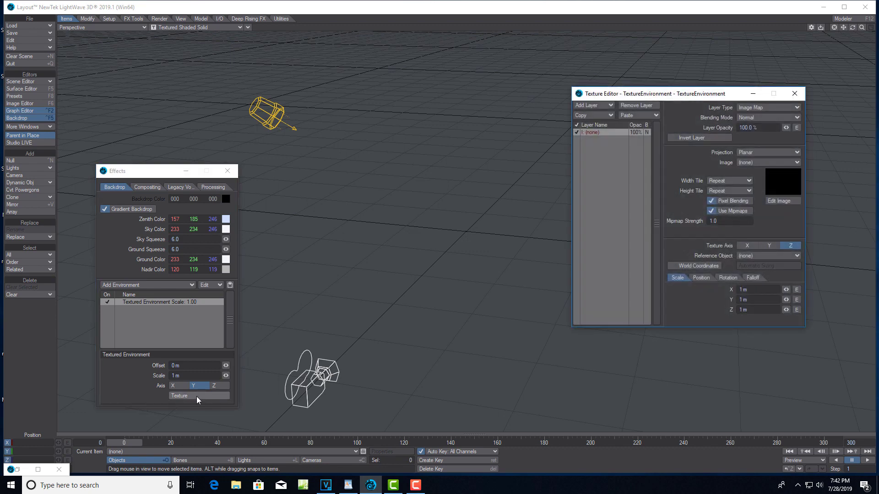
# Close Effects and set the viewport to Current Camera with VPR shading.
pyautogui.click(228, 171)
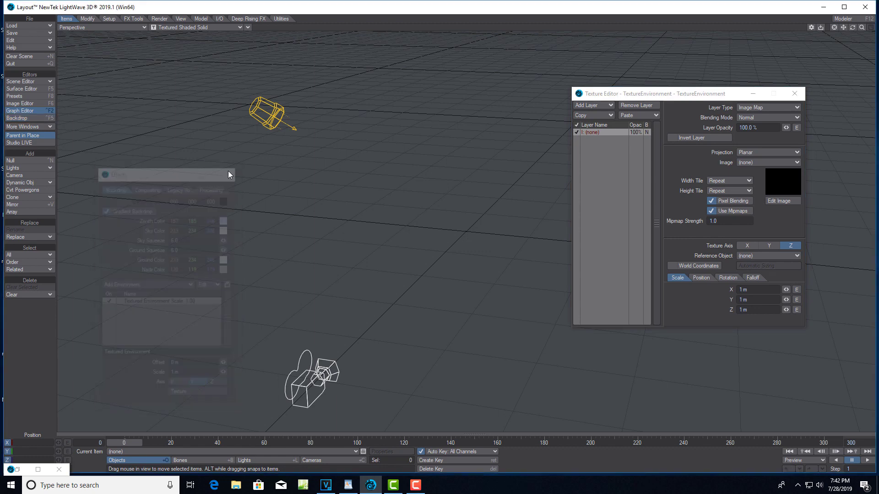
pyautogui.click(144, 28)
pyautogui.moveTo(140, 77)
pyautogui.click(180, 77)
pyautogui.click(238, 26)
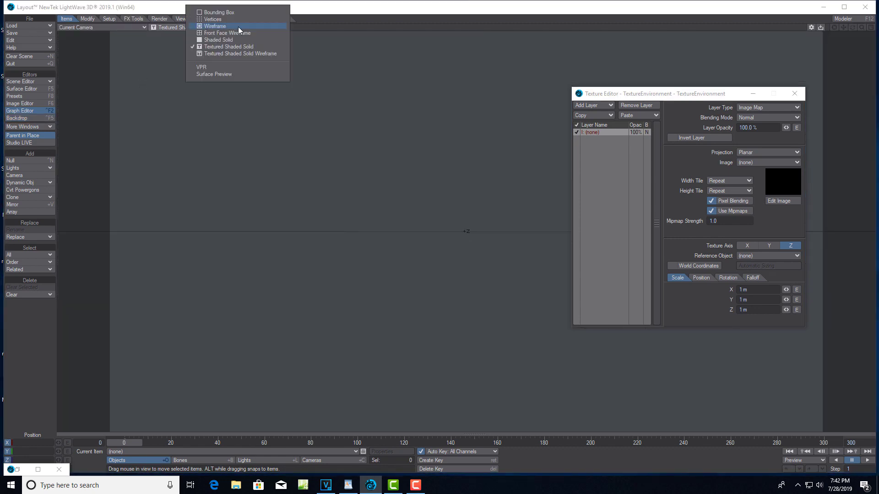
pyautogui.click(219, 67)
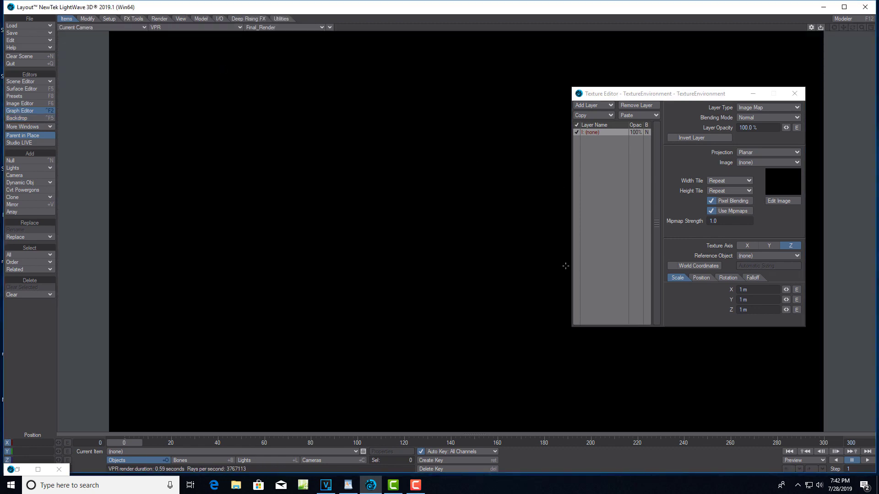
# Make the texture layer a Turbulence procedural with Frequencies 7 and Contrast 50%.
pyautogui.click(786, 108)
pyautogui.click(793, 116)
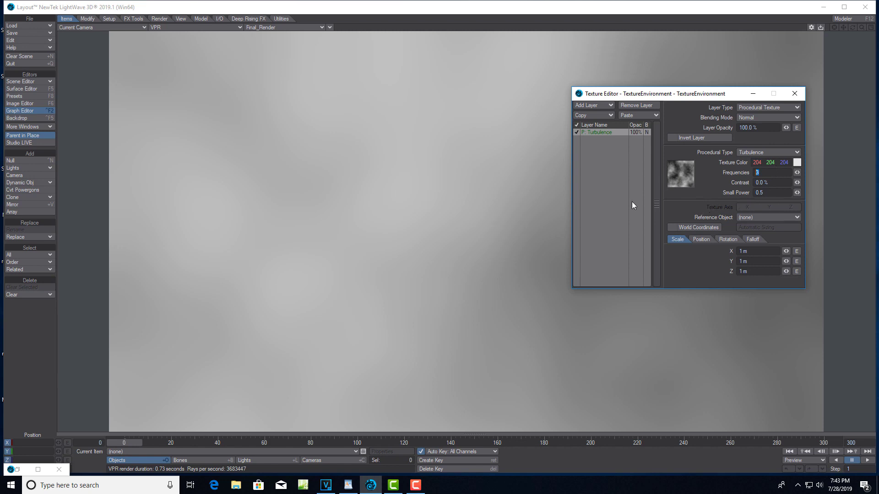
pyautogui.write('7')
pyautogui.press('Tab')
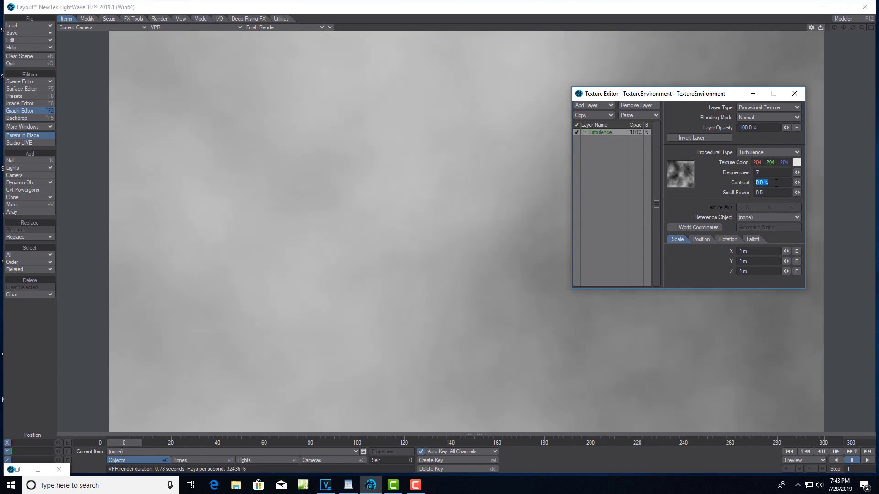
pyautogui.write('50')
pyautogui.press('Tab')
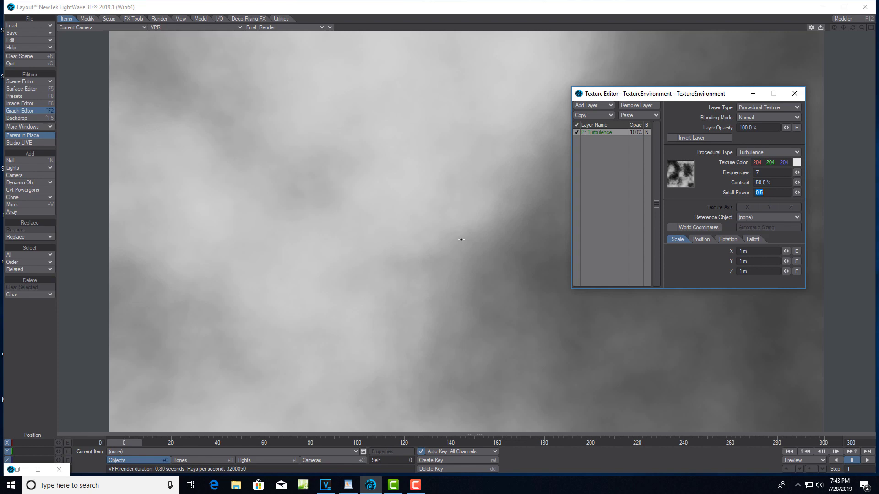
pyautogui.click(706, 239)
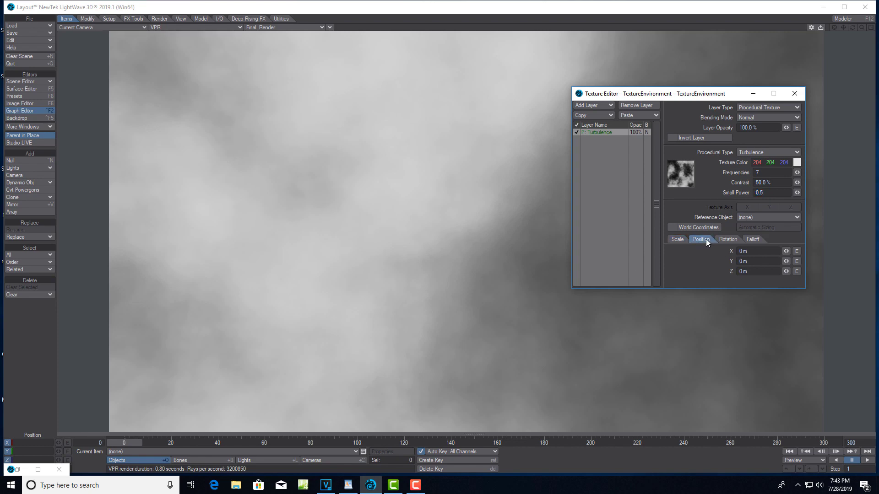
# Add a Graph Editor key at frame 300 with value 2 m on the texture's X position.
pyautogui.click(797, 251)
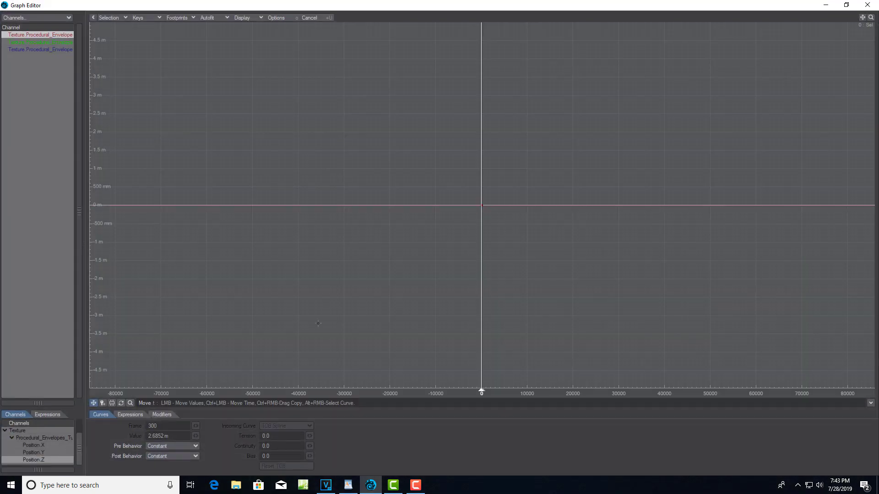
pyautogui.click(102, 402)
pyautogui.scroll(-3, 457, 270)
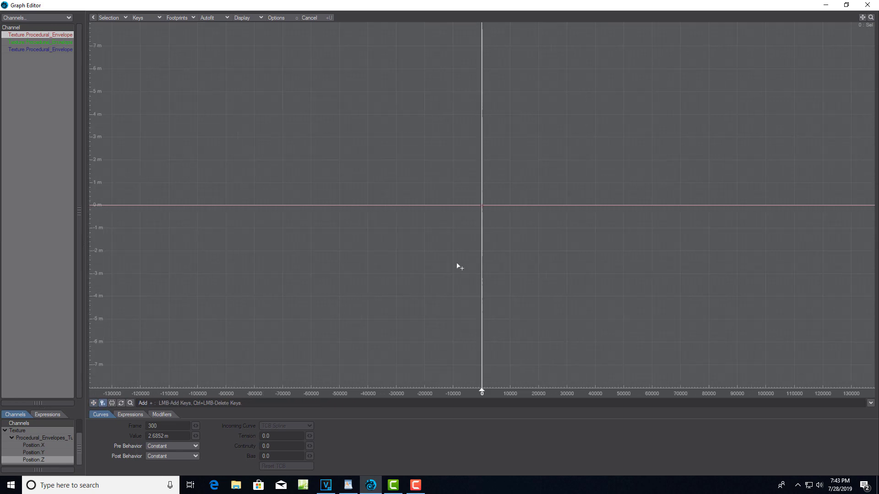
pyautogui.moveTo(870, 17); pyautogui.dragTo(783, 50)
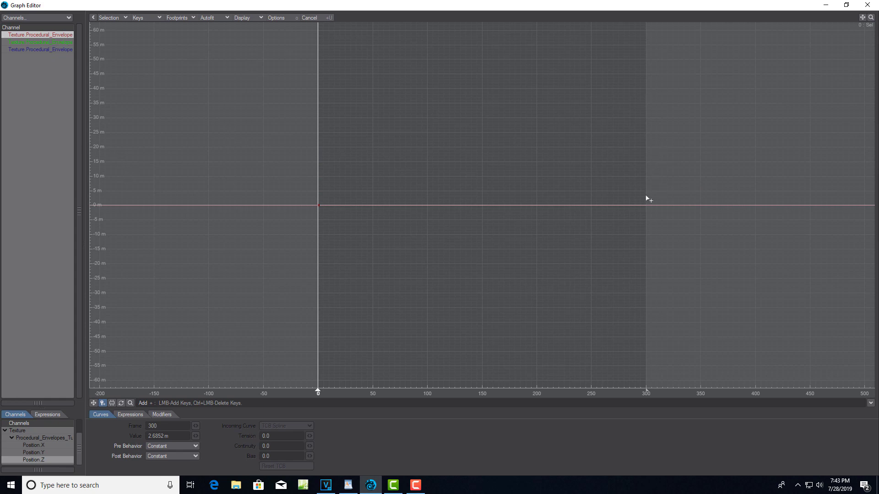
pyautogui.moveTo(646, 198); pyautogui.dragTo(647, 194)
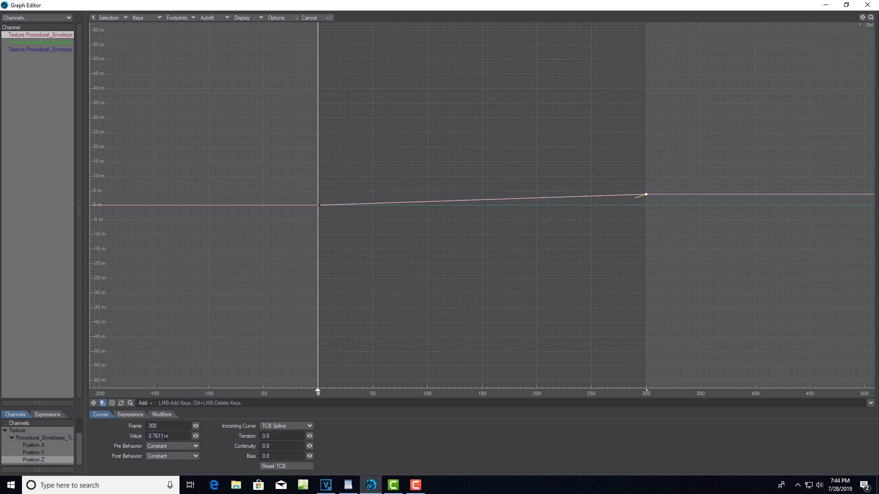
pyautogui.click(172, 438)
pyautogui.write('2')
pyautogui.press('Return')
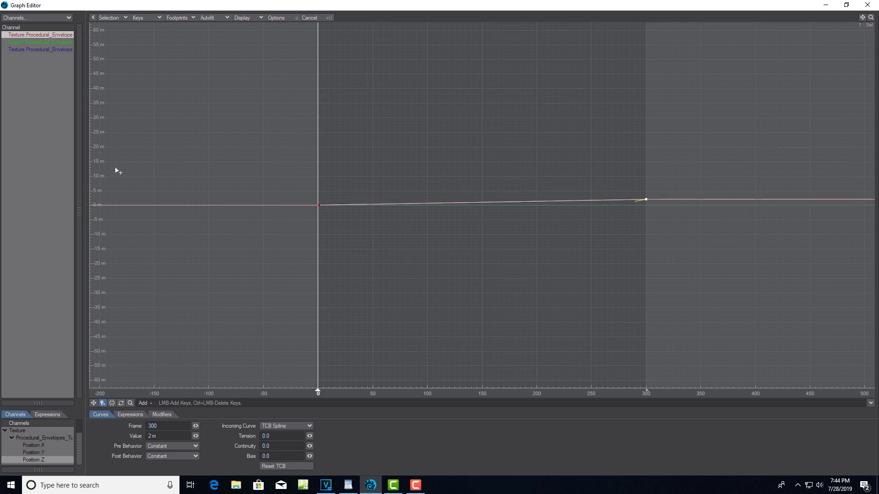
pyautogui.moveTo(320, 208)
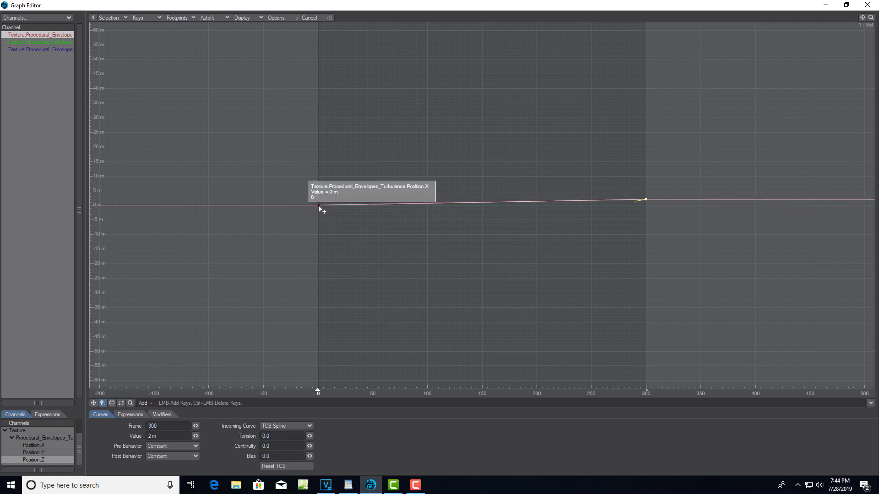
pyautogui.click(93, 402)
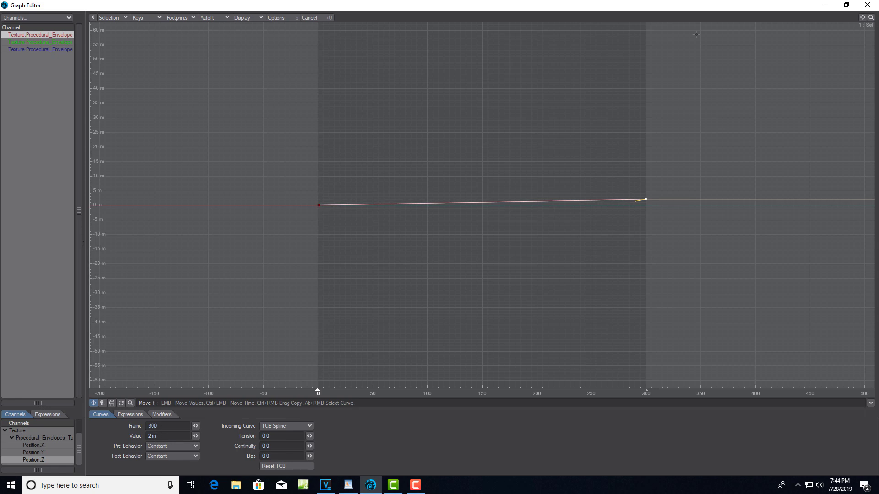
pyautogui.click(826, 5)
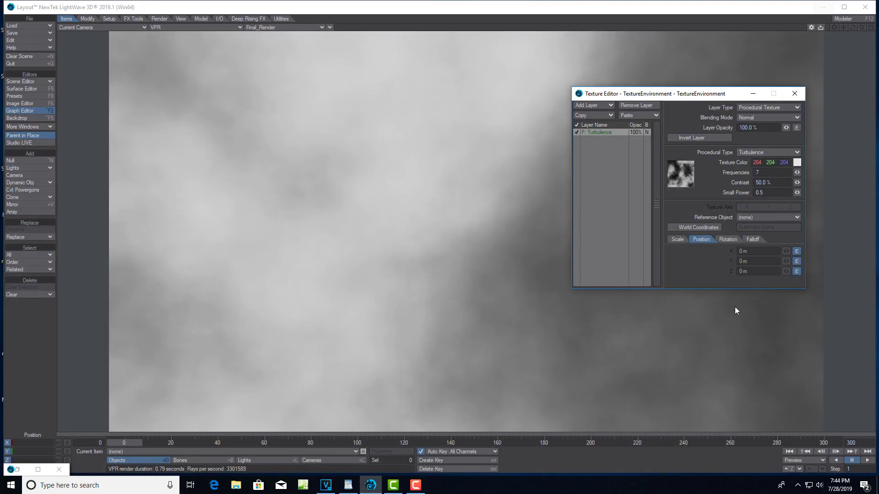
# Play the drifting-cloud animation, stop it at frame 113, and reopen the position curves.
pyautogui.click(868, 460)
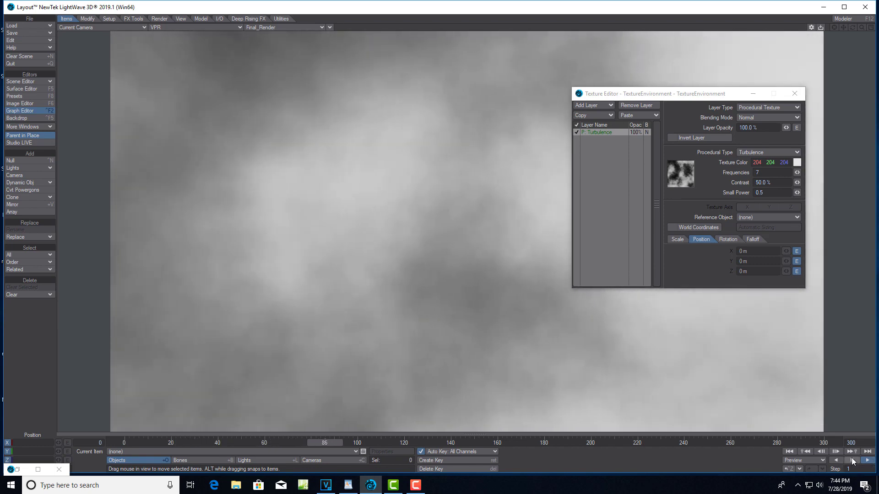
pyautogui.click(851, 459)
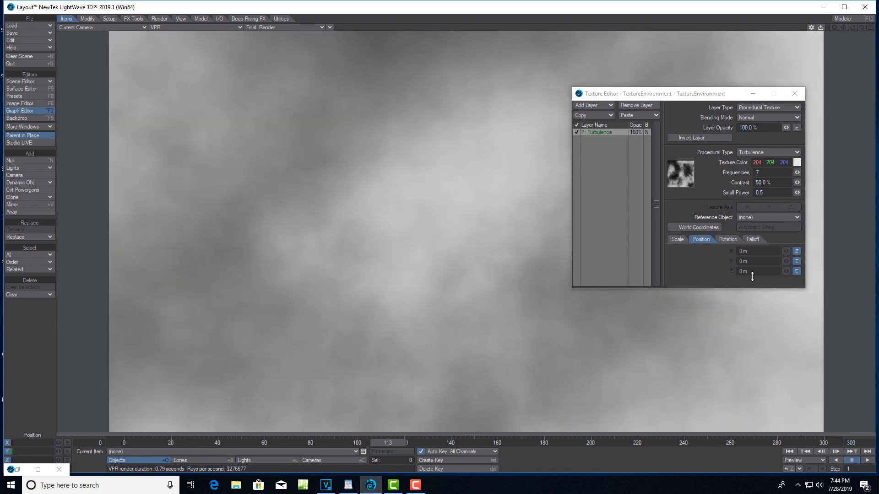
pyautogui.click(798, 271)
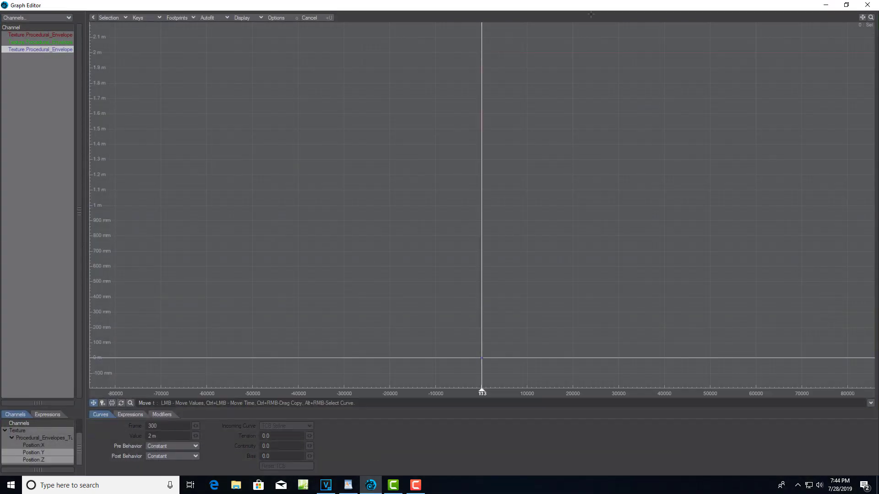
# Maximize the Graph Editor and fit the view to the curve.
pyautogui.click(846, 5)
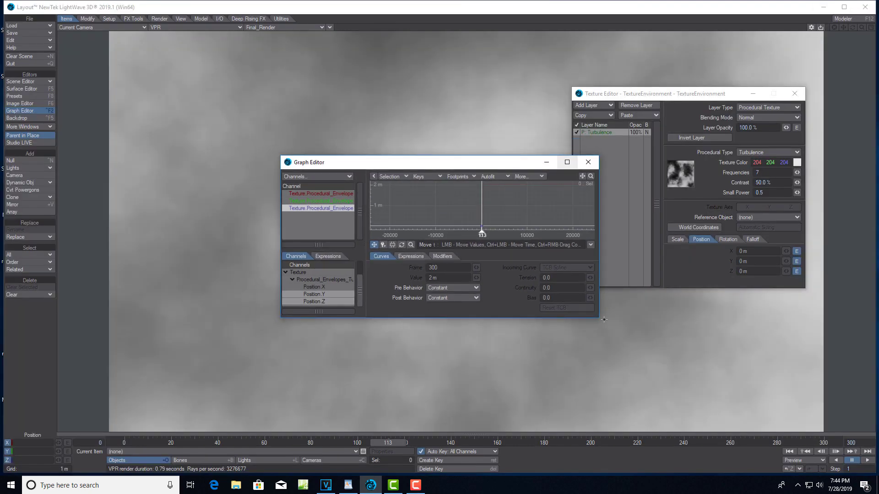
pyautogui.moveTo(598, 318); pyautogui.dragTo(689, 409)
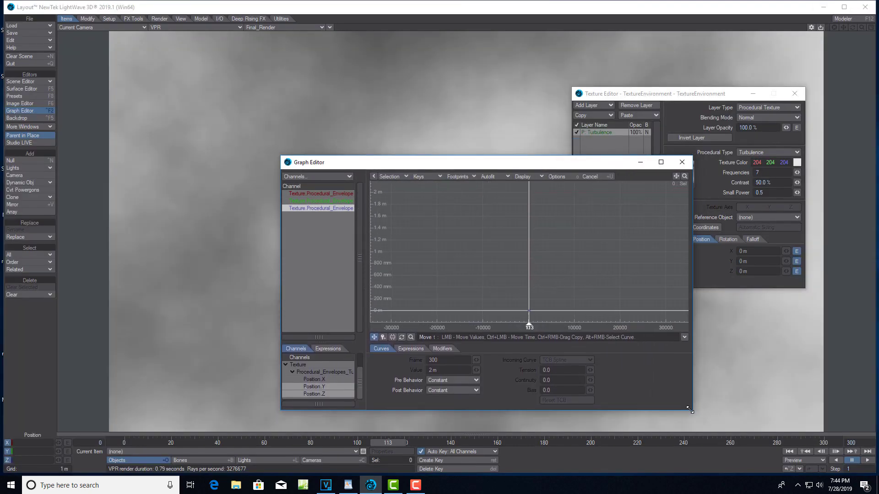
pyautogui.click(660, 162)
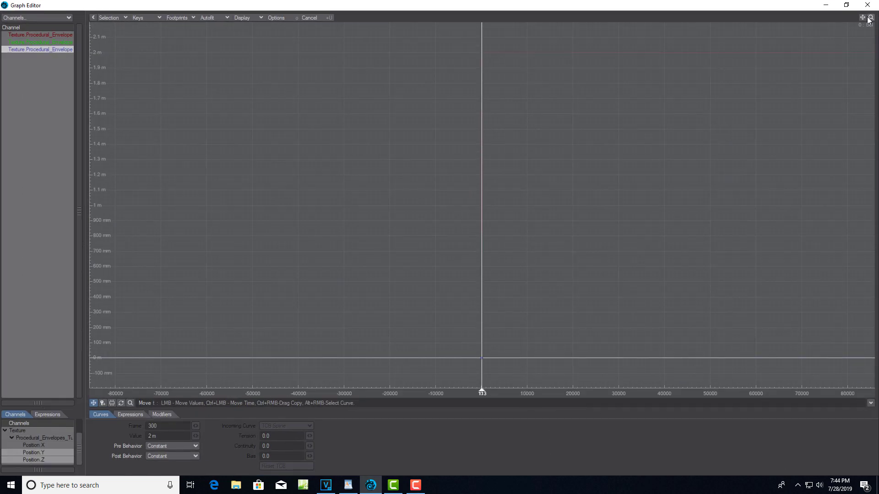
pyautogui.moveTo(871, 17); pyautogui.dragTo(872, 19)
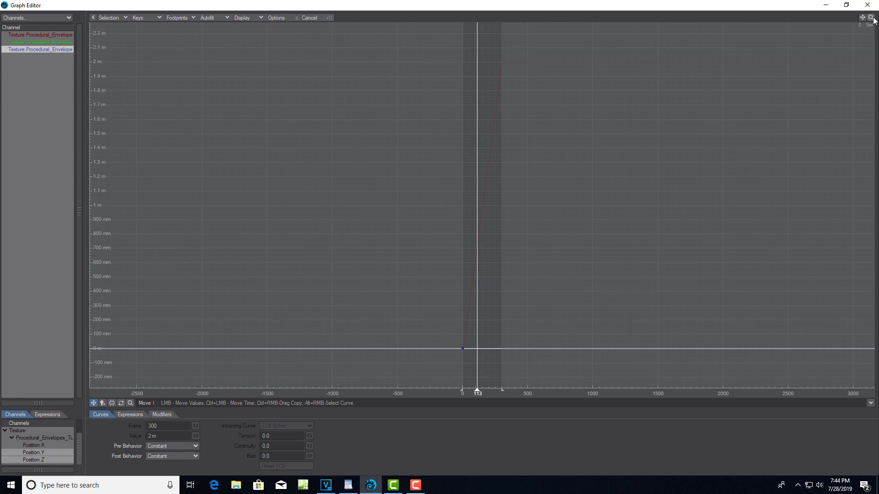
pyautogui.press('a')
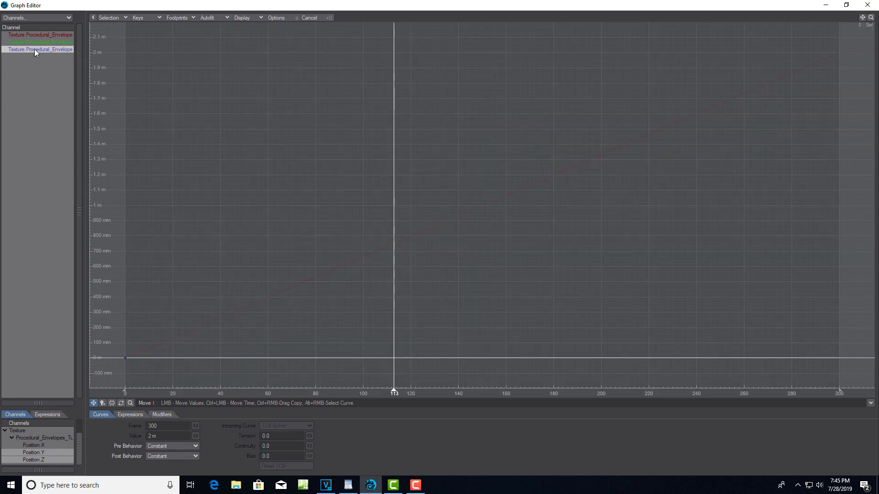
# Add keys at frames 126, 212 and 299 on the Position.Z channel.
pyautogui.click(44, 460)
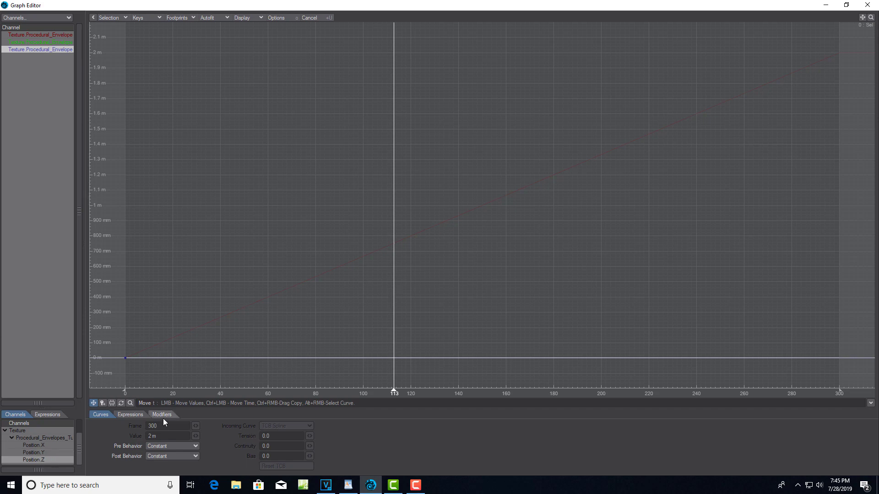
pyautogui.click(103, 403)
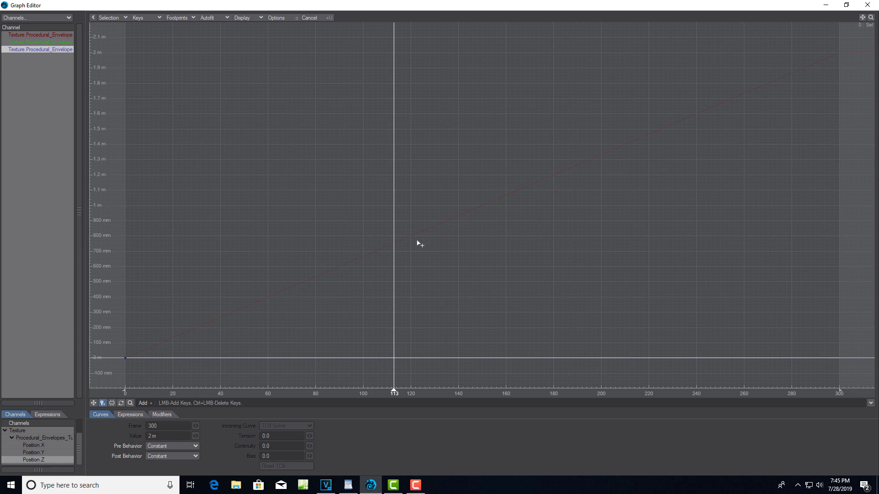
pyautogui.click(425, 224)
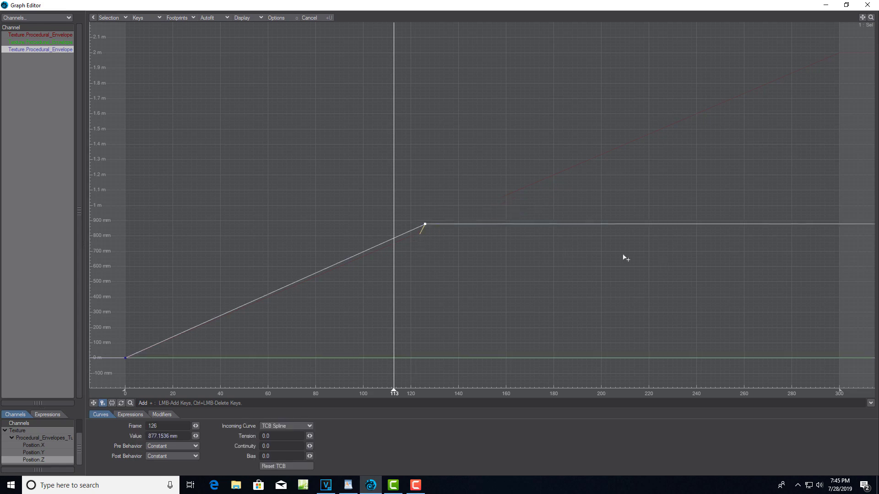
pyautogui.click(630, 307)
pyautogui.click(838, 205)
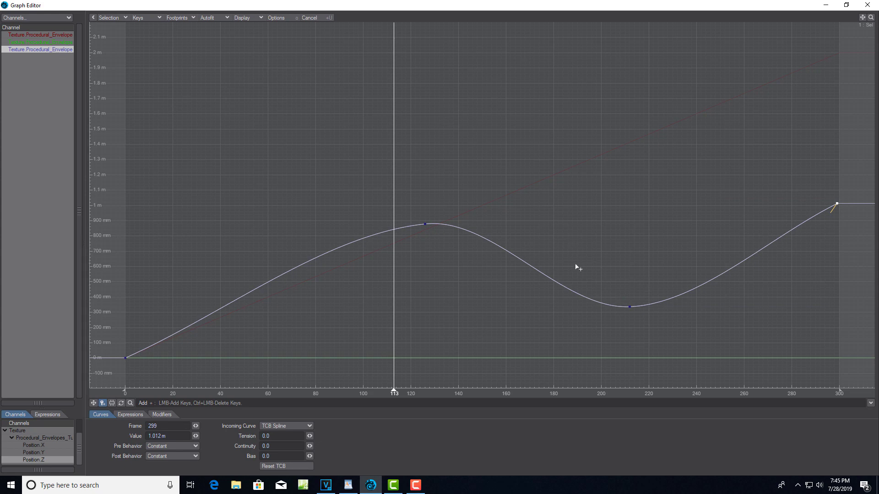
# Raise the frame-126 key slightly and set its tension to 1.0.
pyautogui.click(93, 403)
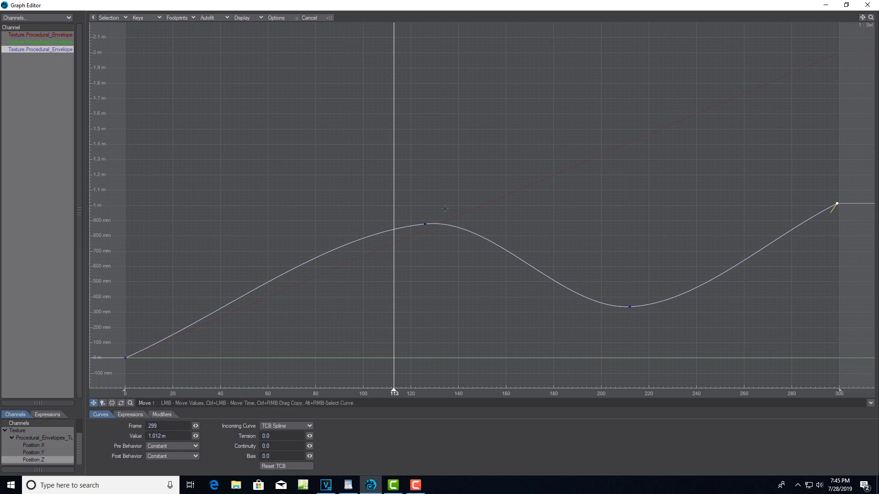
pyautogui.moveTo(426, 224); pyautogui.dragTo(425, 224)
pyautogui.moveTo(310, 436); pyautogui.dragTo(741, 340)
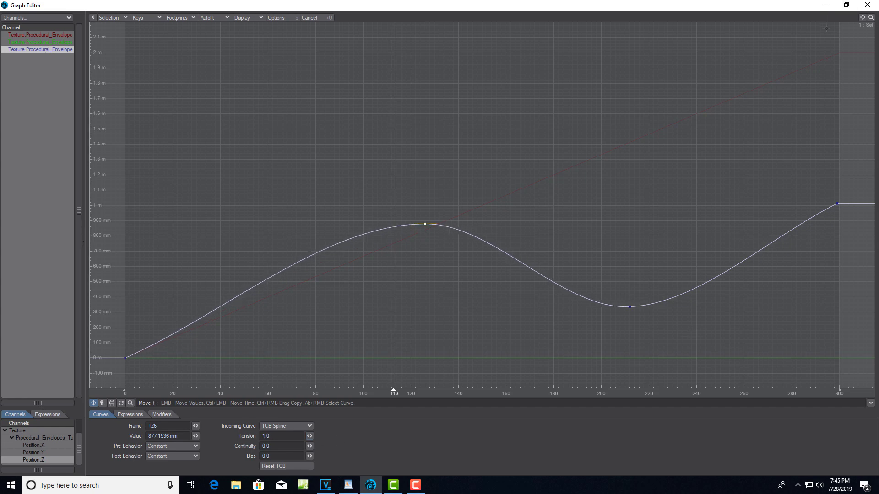
pyautogui.click(826, 5)
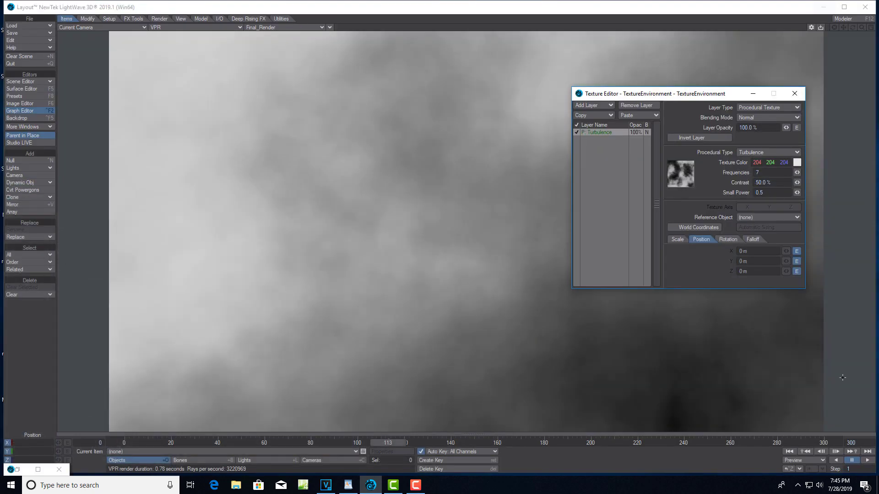
# Play back the cloud animation, then reopen the Z position envelope in the Graph Editor.
pyautogui.click(868, 460)
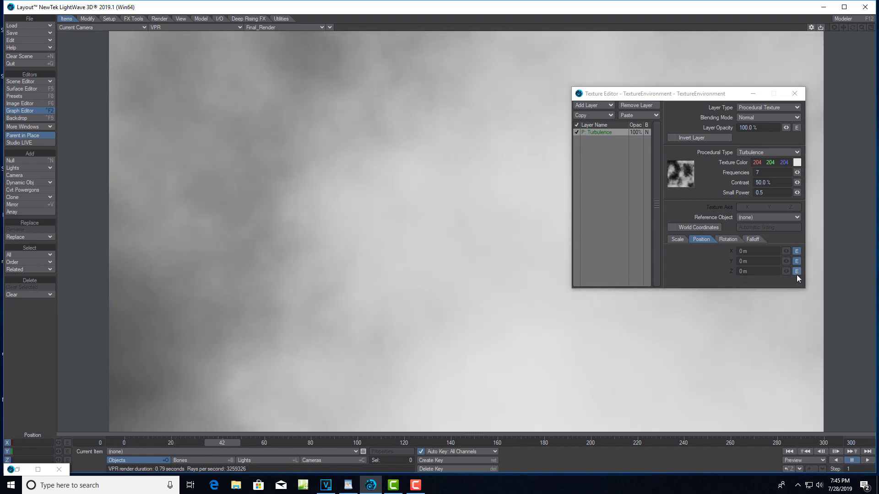
pyautogui.click(796, 272)
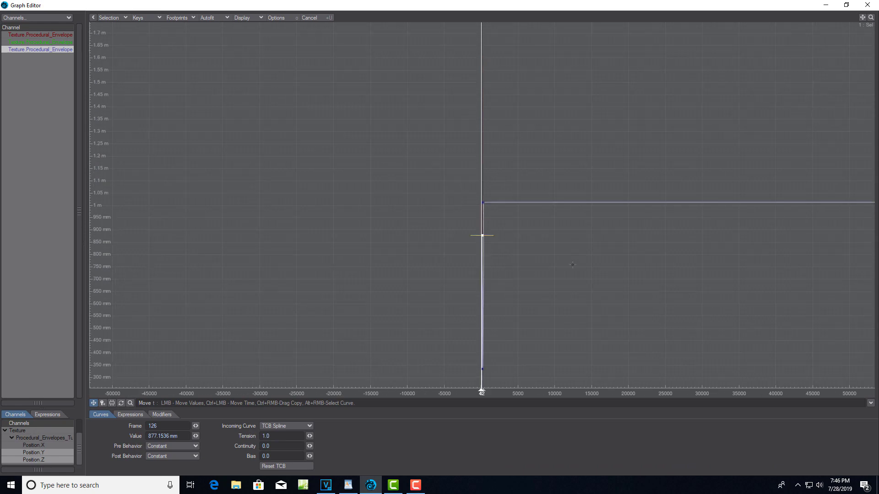
# Move the Z keys: frame 212 up to ~670 mm, 126 to ~730 mm, 299 to ~955 mm.
pyautogui.press('a')
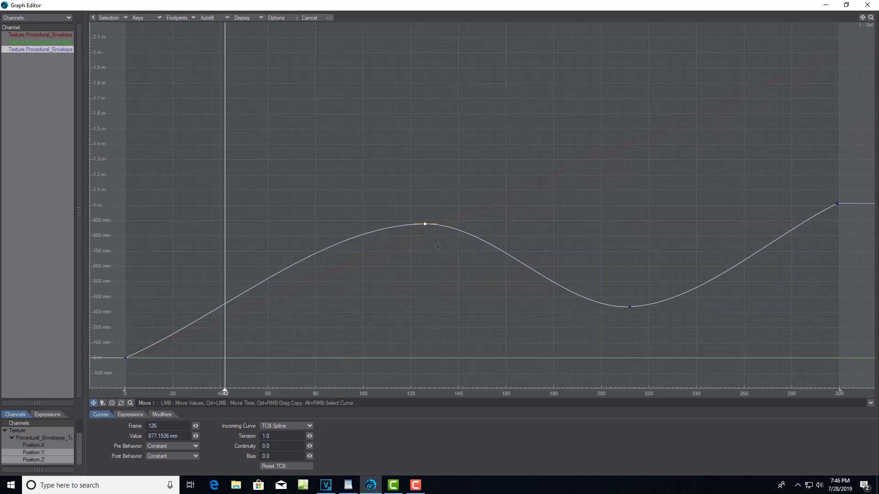
pyautogui.moveTo(629, 307)
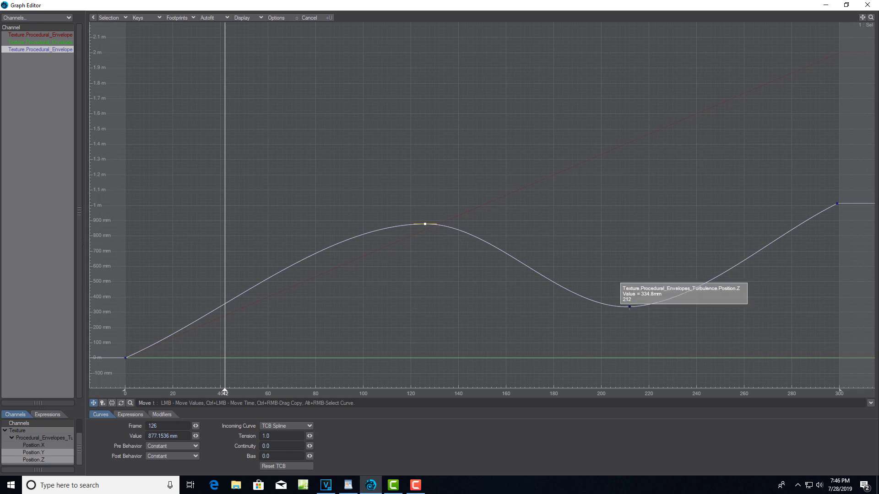
pyautogui.moveTo(629, 307); pyautogui.dragTo(629, 256)
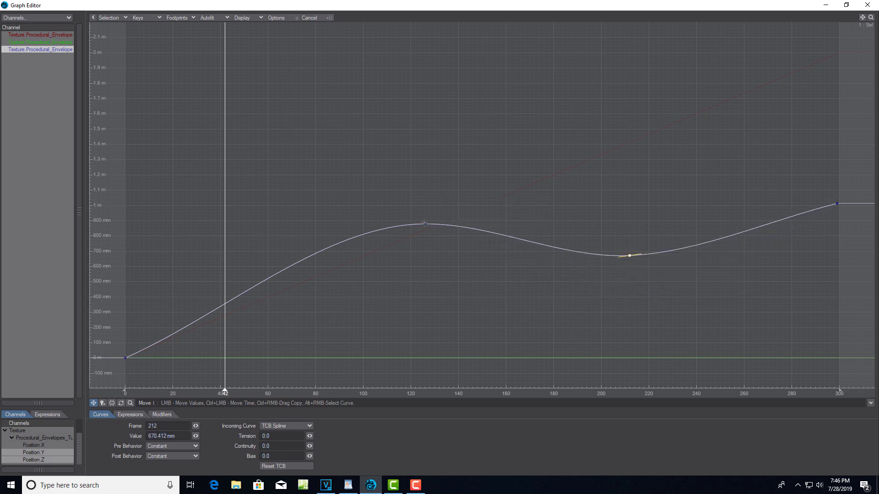
pyautogui.moveTo(424, 224)
pyautogui.moveTo(424, 223); pyautogui.dragTo(424, 246)
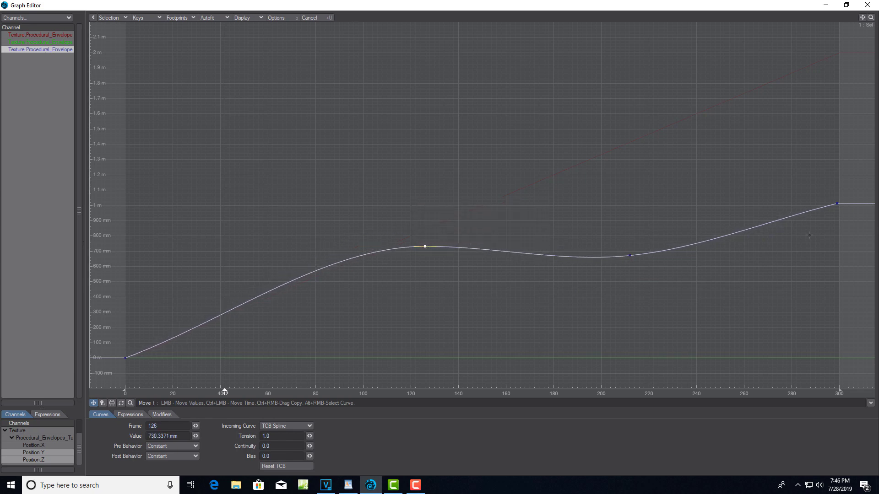
pyautogui.moveTo(834, 208); pyautogui.dragTo(833, 217)
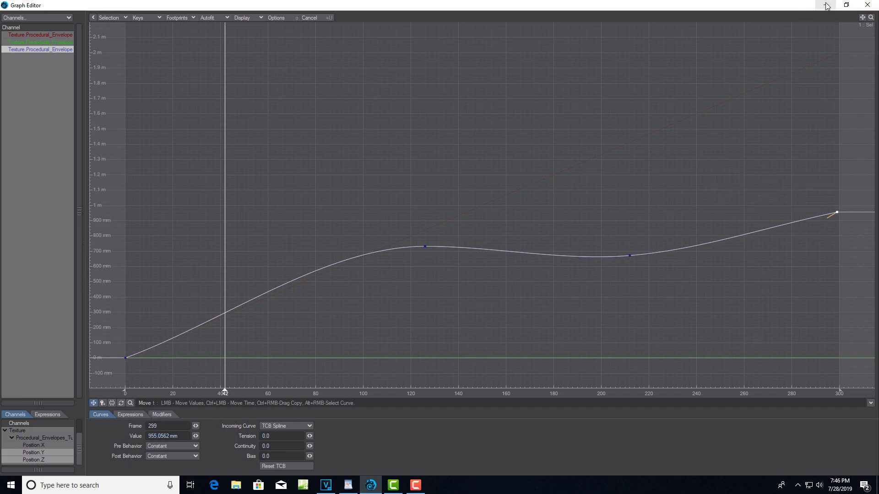
pyautogui.click(867, 5)
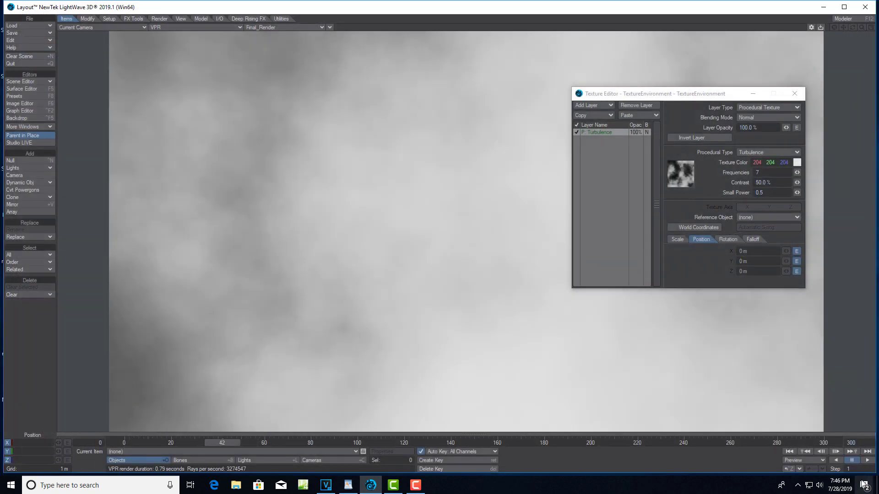
# Preview the animation, pausing at frame 102, then add a Gradient layer above the Turbulence.
pyautogui.click(868, 461)
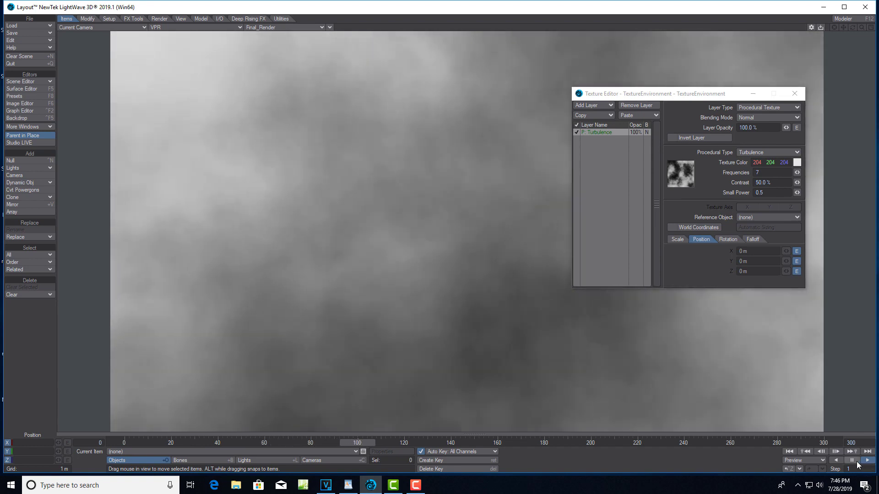
pyautogui.click(854, 460)
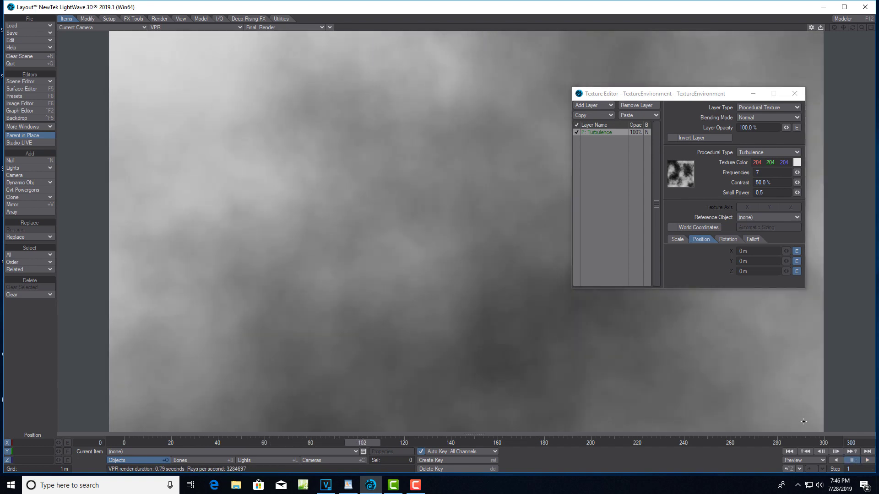
pyautogui.click(608, 105)
pyautogui.click(610, 116)
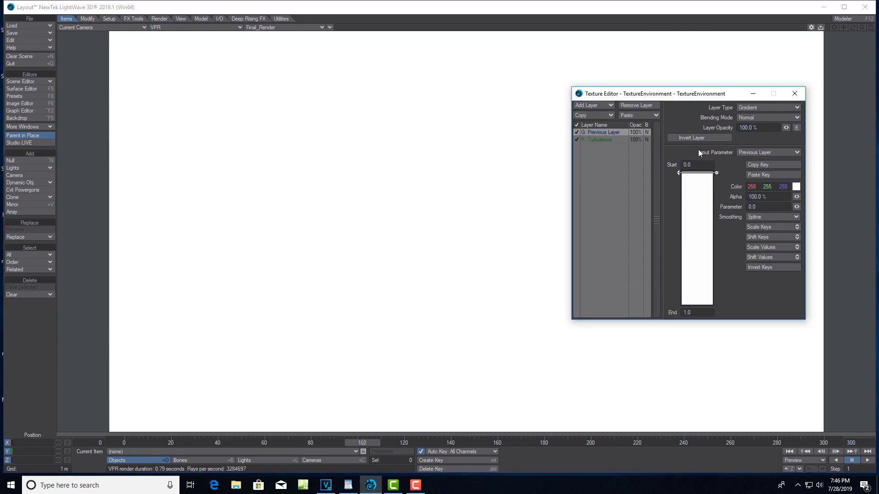
# Set the gradient's blending mode to Multiply and colour its first key blue.
pyautogui.click(796, 118)
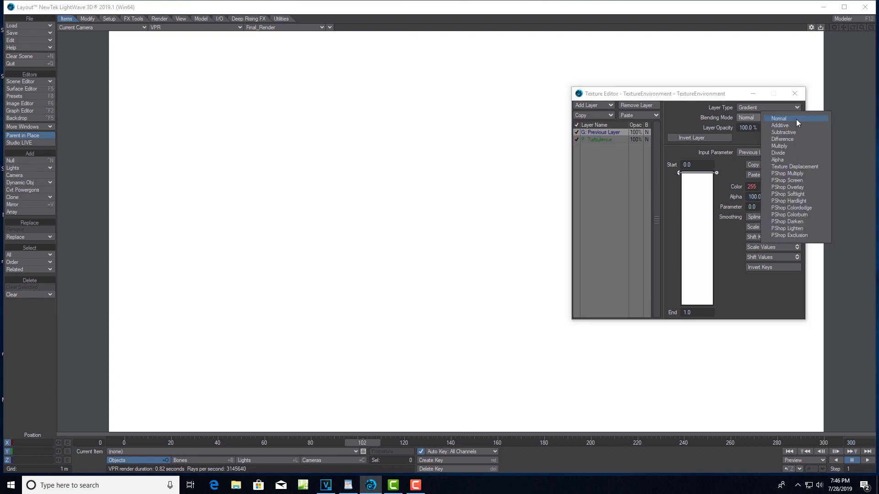
pyautogui.click(788, 148)
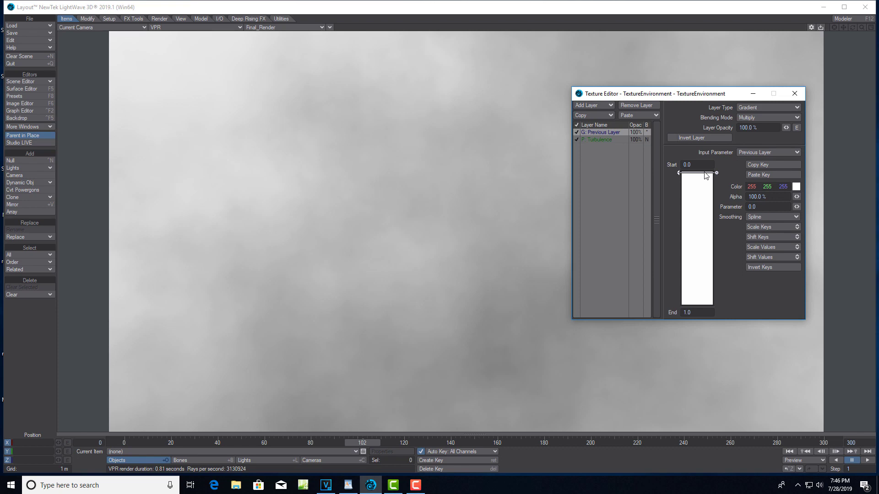
pyautogui.click(795, 187)
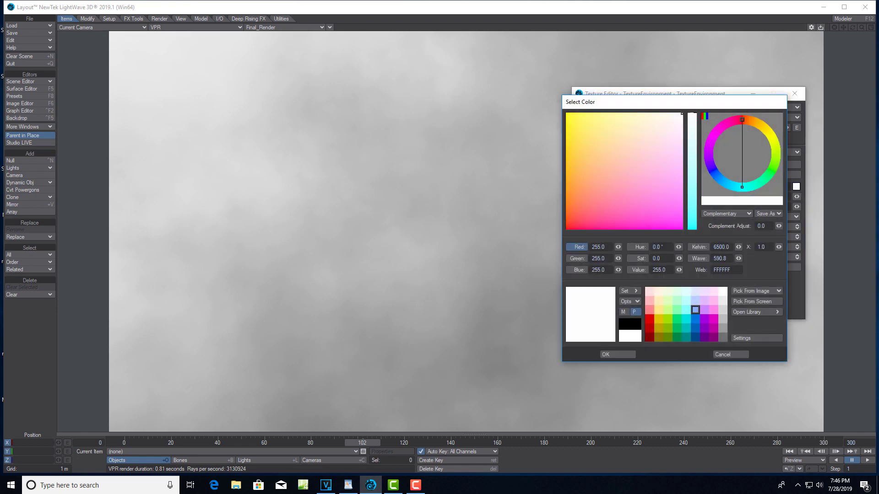
pyautogui.click(696, 328)
pyautogui.click(625, 354)
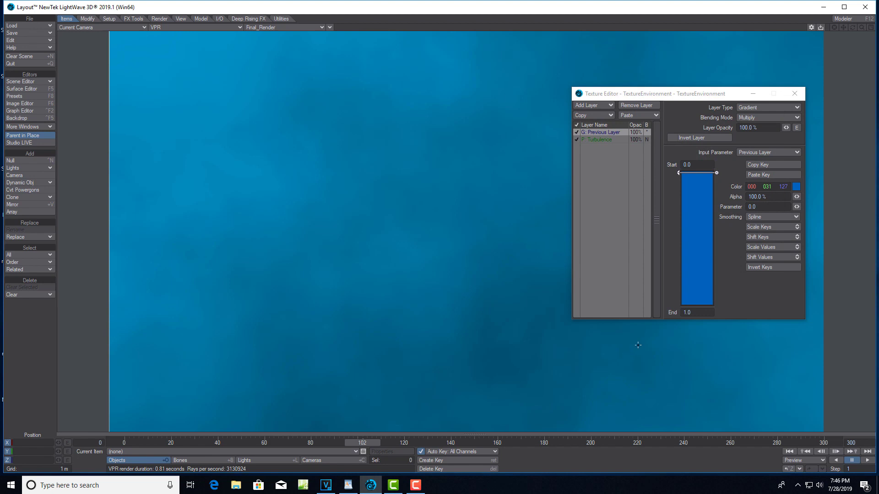
# Add a second gradient key at the end coloured black.
pyautogui.click(695, 303)
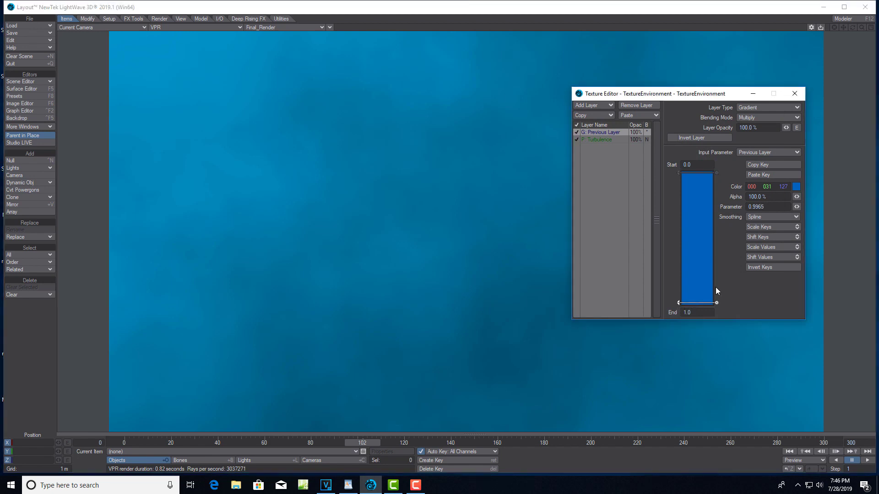
pyautogui.click(795, 187)
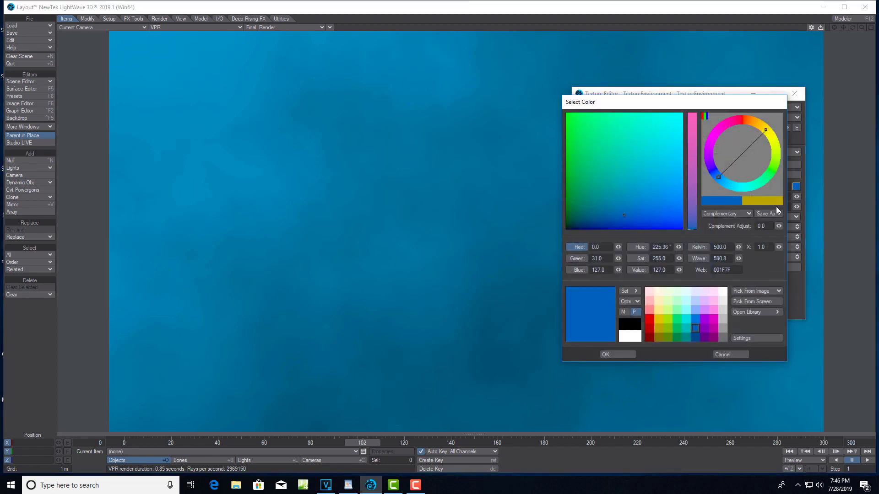
pyautogui.click(633, 326)
pyautogui.click(616, 355)
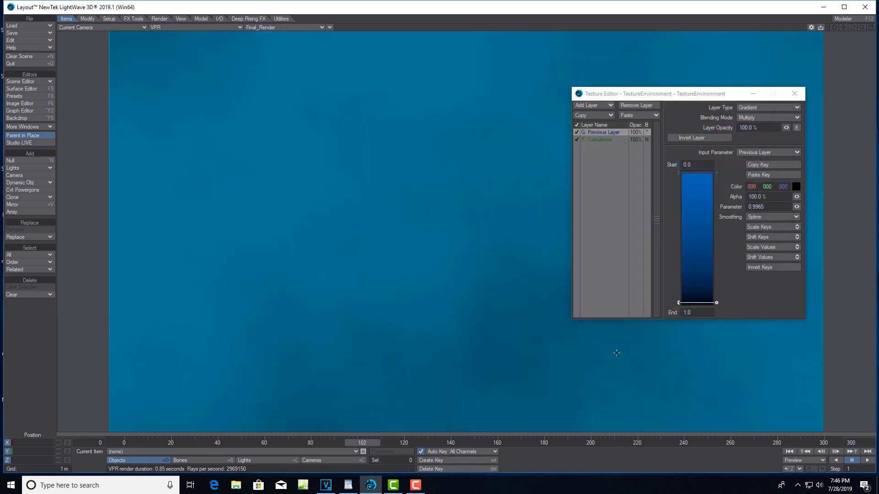
# Recolour the starting gradient key light blue (62, 111, 255).
pyautogui.click(699, 174)
pyautogui.click(795, 187)
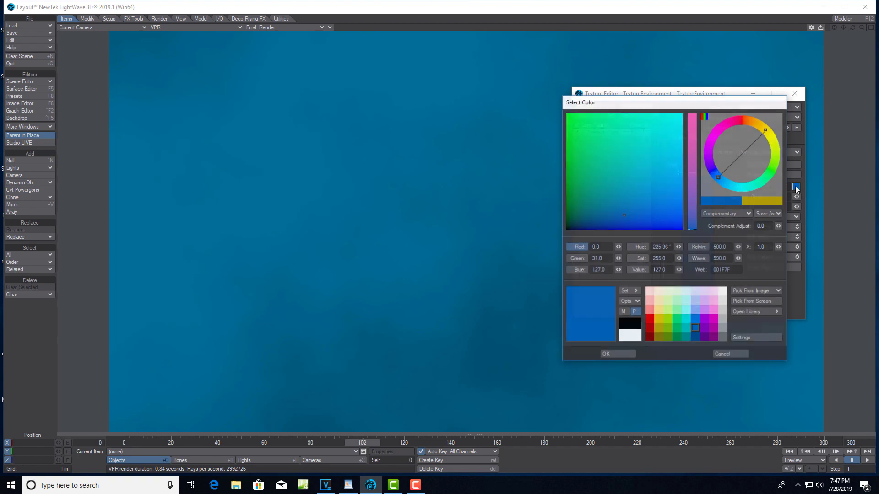
pyautogui.click(697, 313)
pyautogui.click(610, 355)
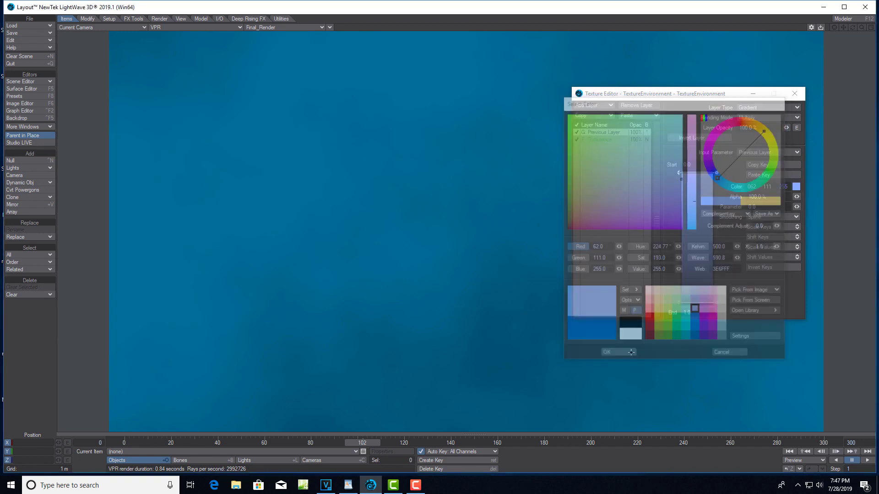
# Play the pale blue-grey cloud animation past frame 160 with the Texture Editor minimized.
pyautogui.click(867, 460)
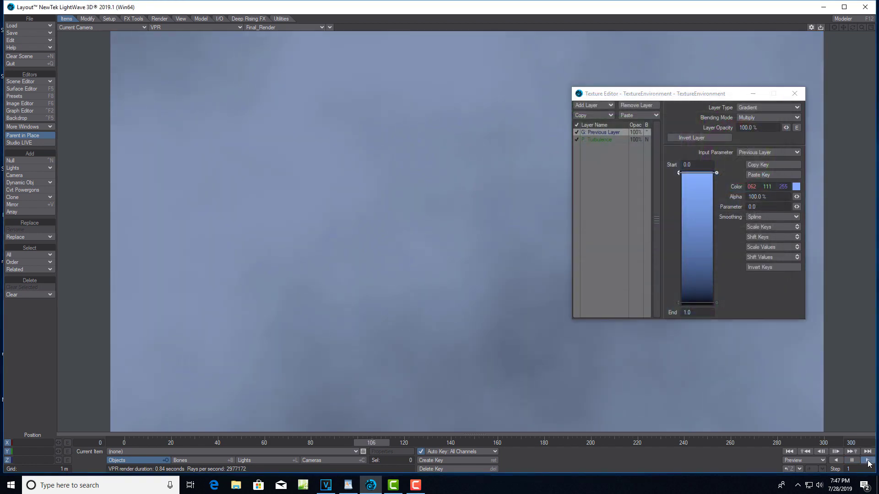
pyautogui.click(751, 97)
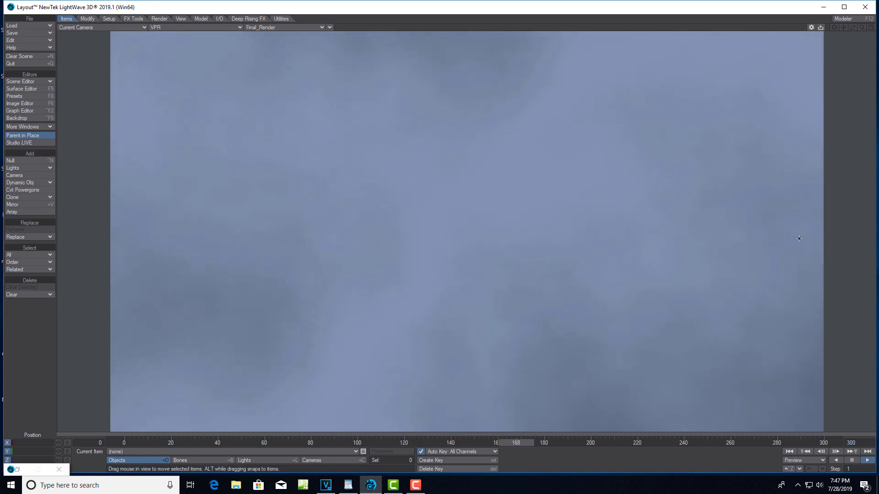